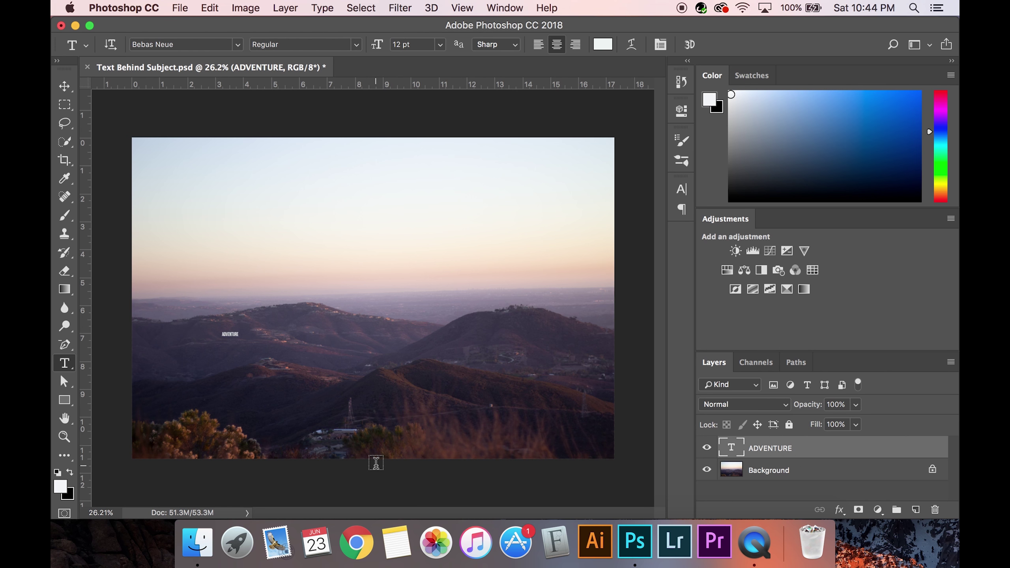
Scale the ADVENTURE text to about 2911% so it spans the photo's width, and centre it horizontally over the hills
key("super+t")
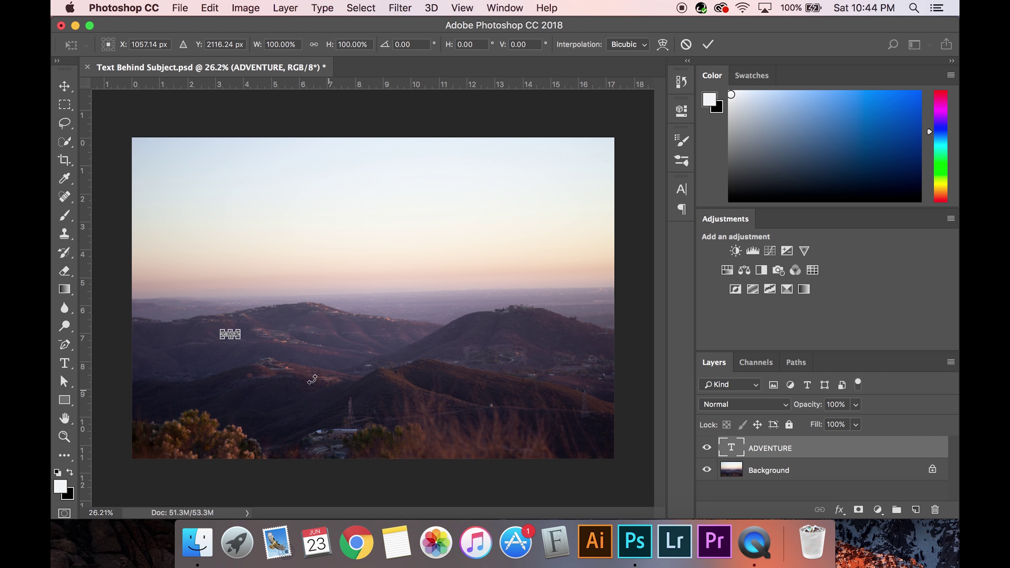
left_click_drag(241, 330, 614, 201)
left_click_drag(223, 338, 144, 378)
left_click_drag(388, 305, 385, 341)
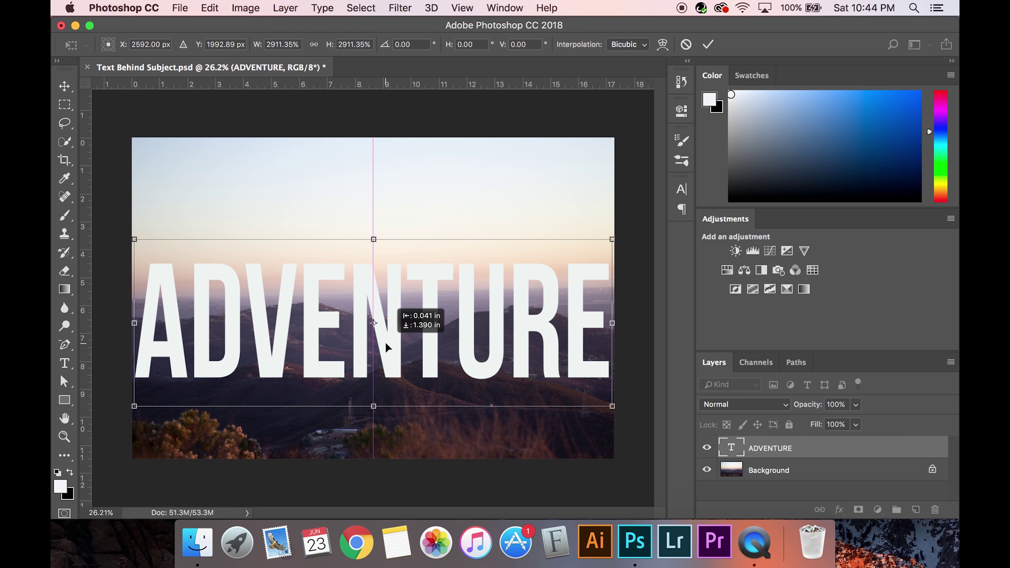
left_click_drag(385, 347, 385, 346)
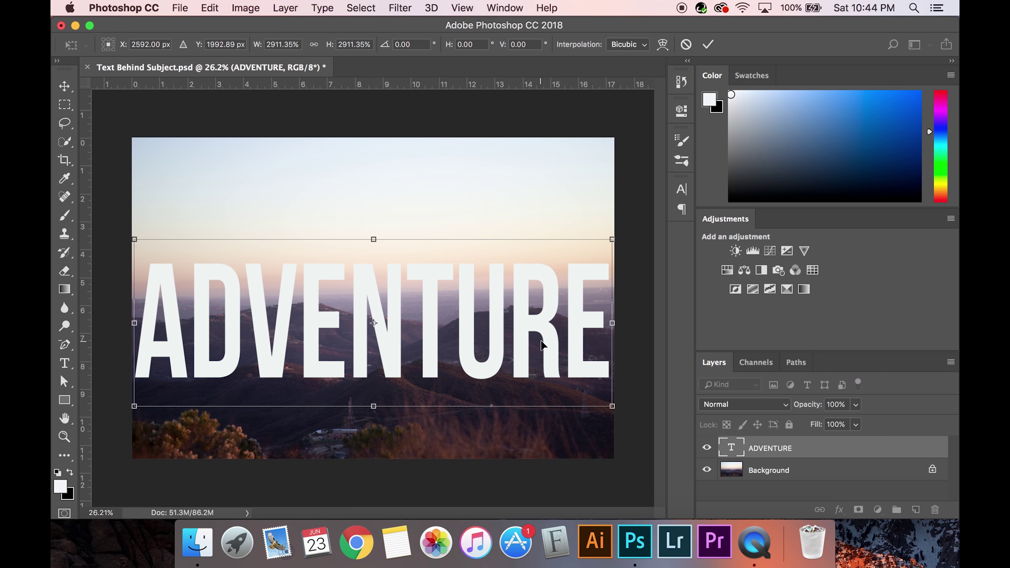
key("Return")
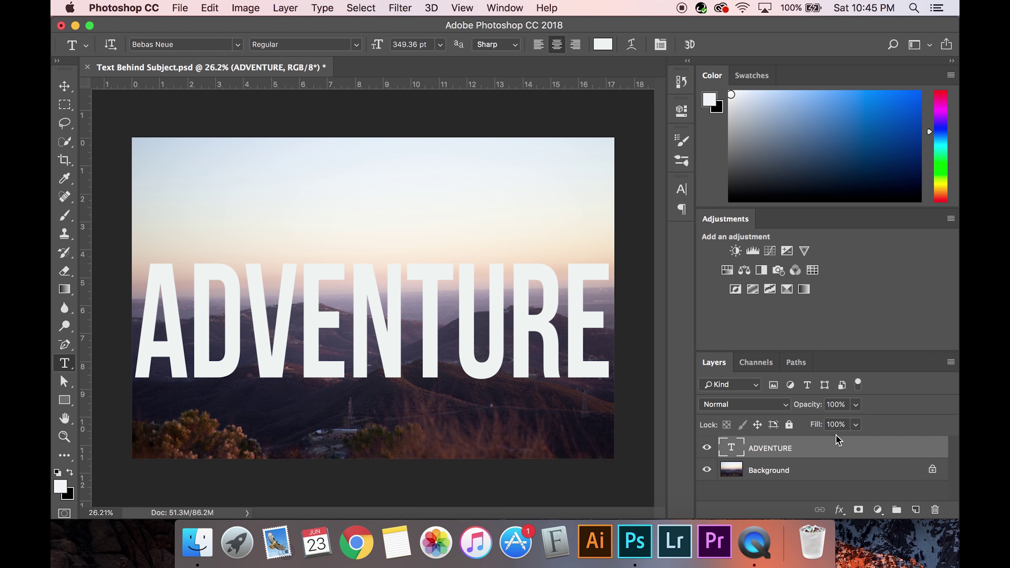
Add a layer mask to the ADVENTURE text layer and lower the layer's opacity to 21%
left_click(859, 510)
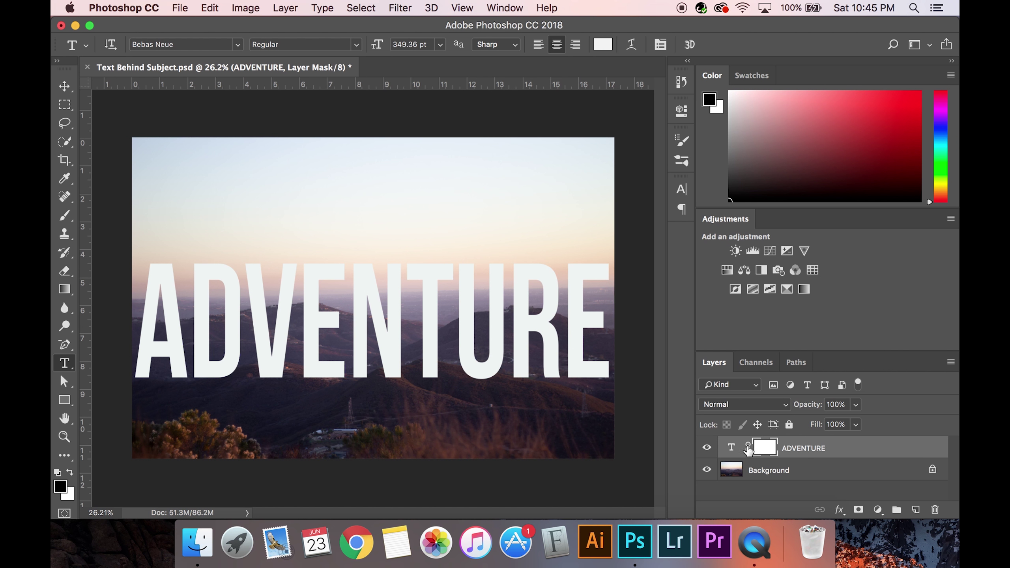
left_click(726, 450)
left_click(855, 405)
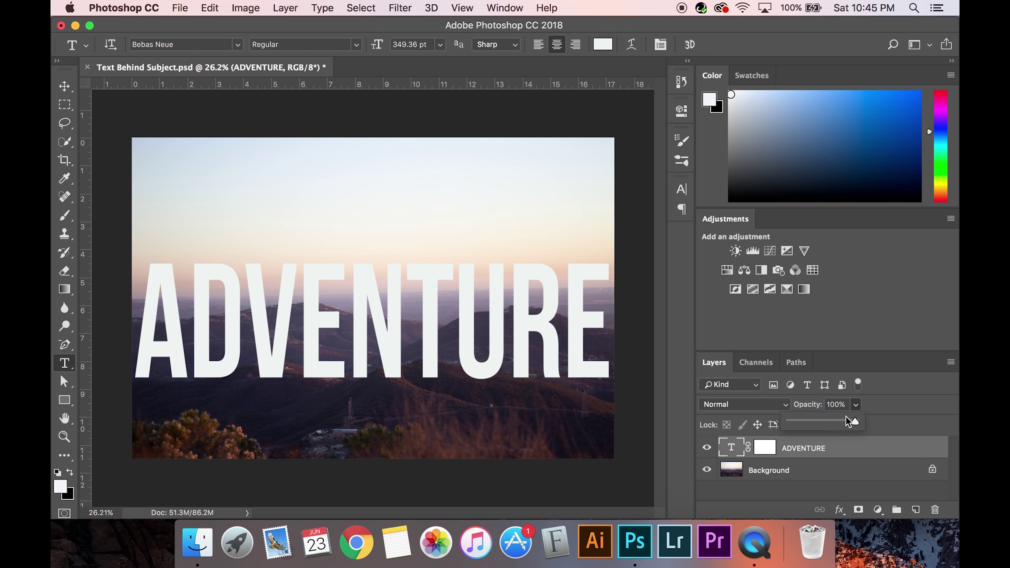
left_click_drag(814, 421, 803, 420)
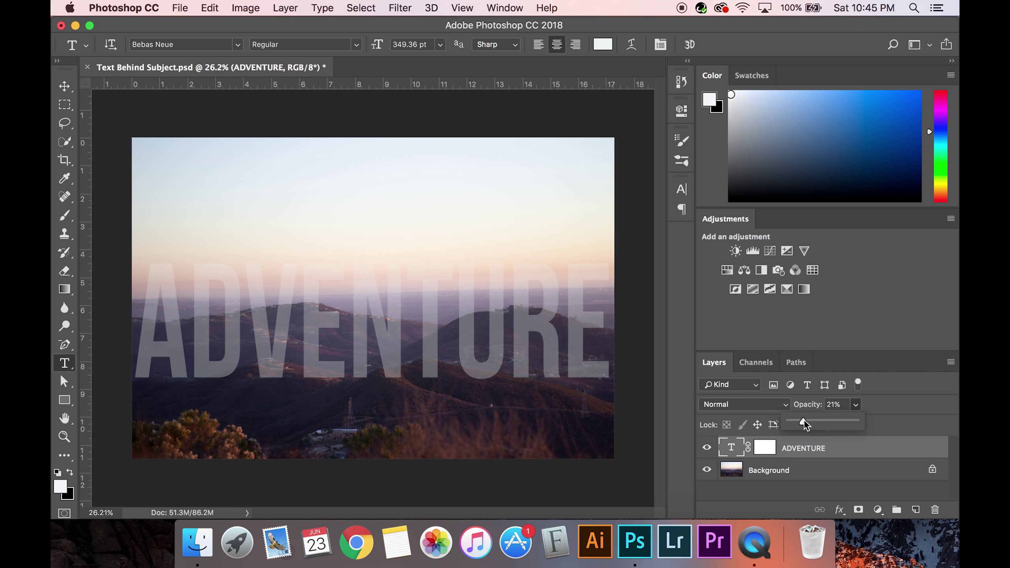
Paint black on the text's mask with a 150 px brush to hide the N and T below the front ridge, undoing any stray stroke
left_click(765, 446)
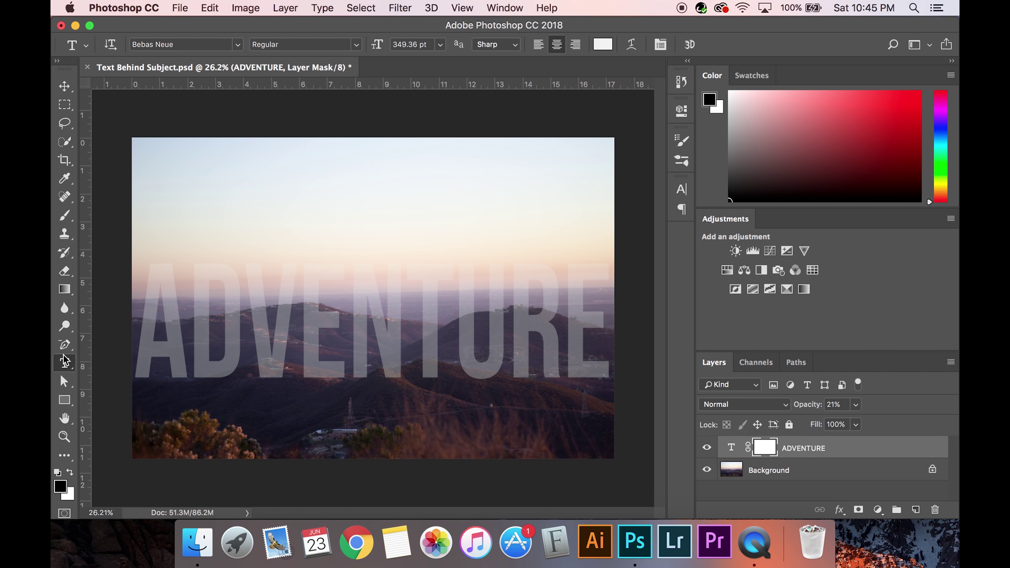
left_click(64, 436)
left_click(457, 398)
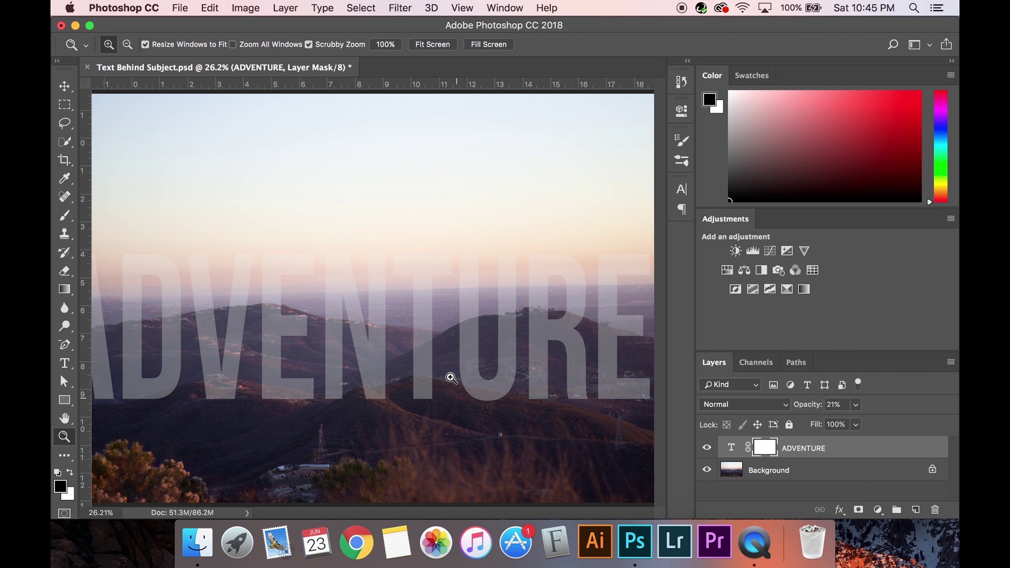
left_click(448, 378)
left_click(439, 413)
left_click(428, 413)
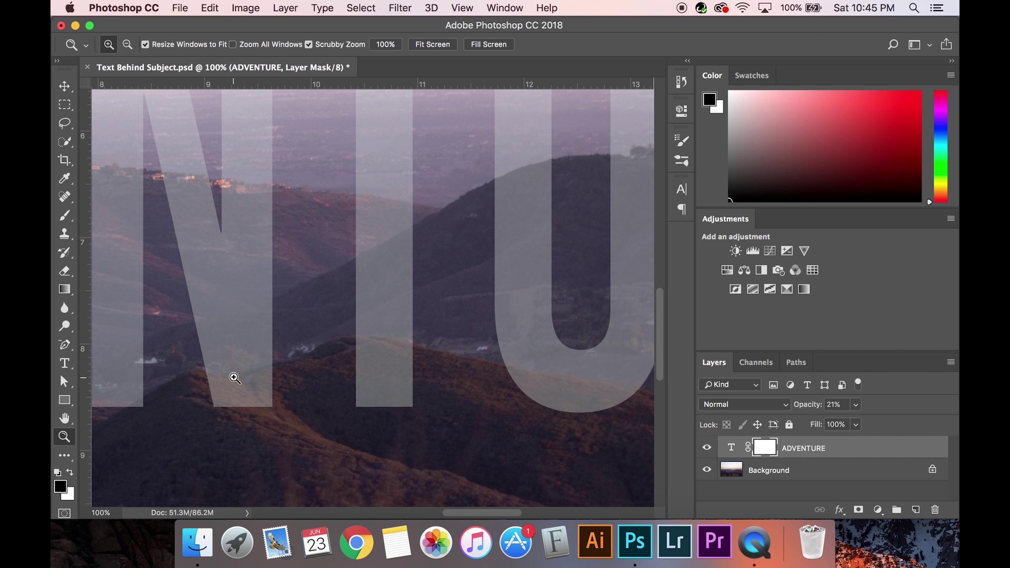
left_click(65, 217)
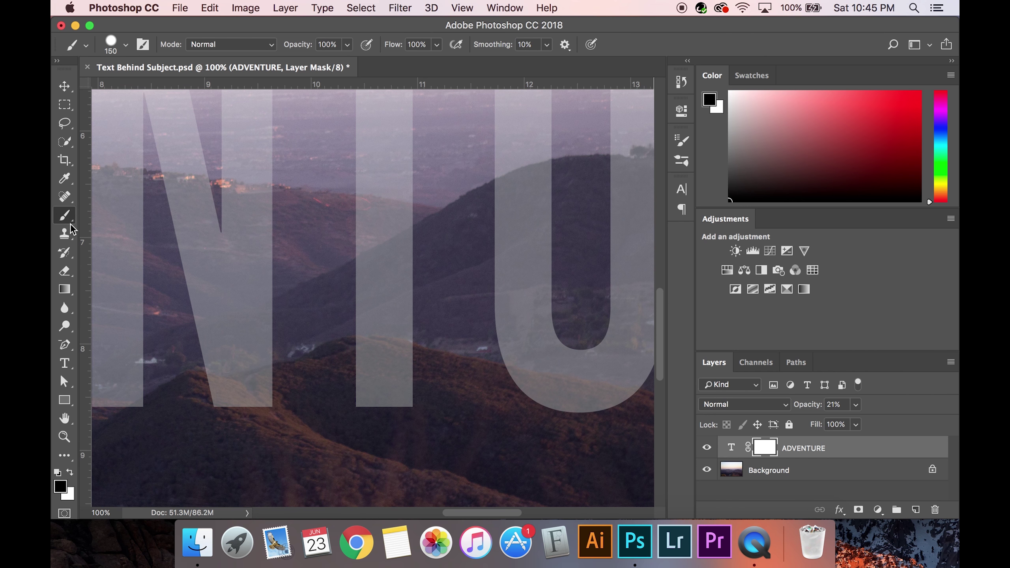
mouse_move(428, 401)
left_mouse_down()
mouse_move(382, 410)
mouse_move(370, 400)
mouse_move(320, 422)
mouse_move(214, 421)
left_mouse_up()
mouse_move(377, 390)
left_mouse_down()
mouse_move(372, 384)
mouse_move(390, 394)
left_mouse_up()
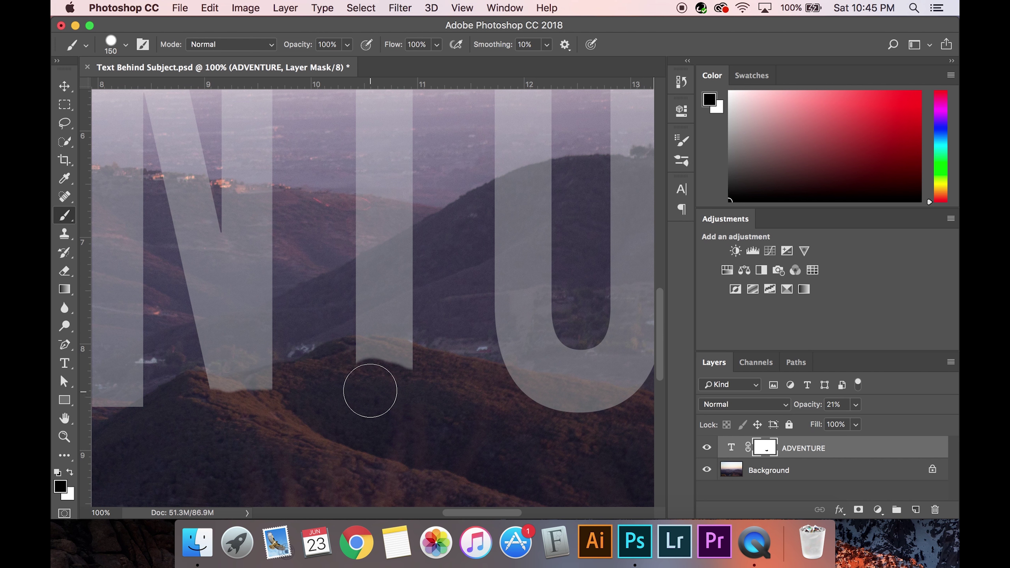
mouse_move(368, 390)
left_mouse_down()
mouse_move(347, 328)
mouse_move(334, 321)
mouse_move(353, 380)
mouse_move(330, 347)
left_mouse_up()
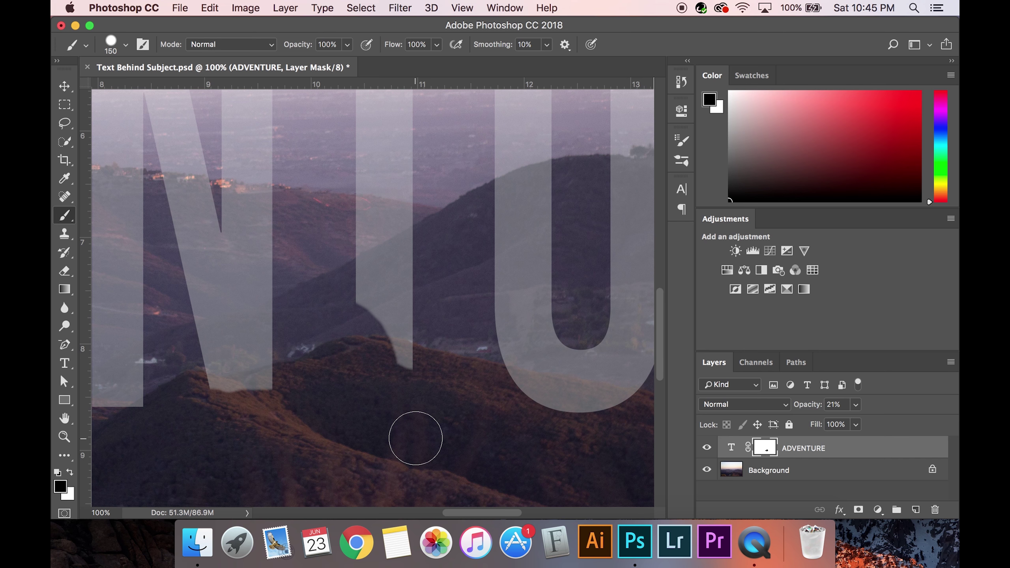
key("super+z")
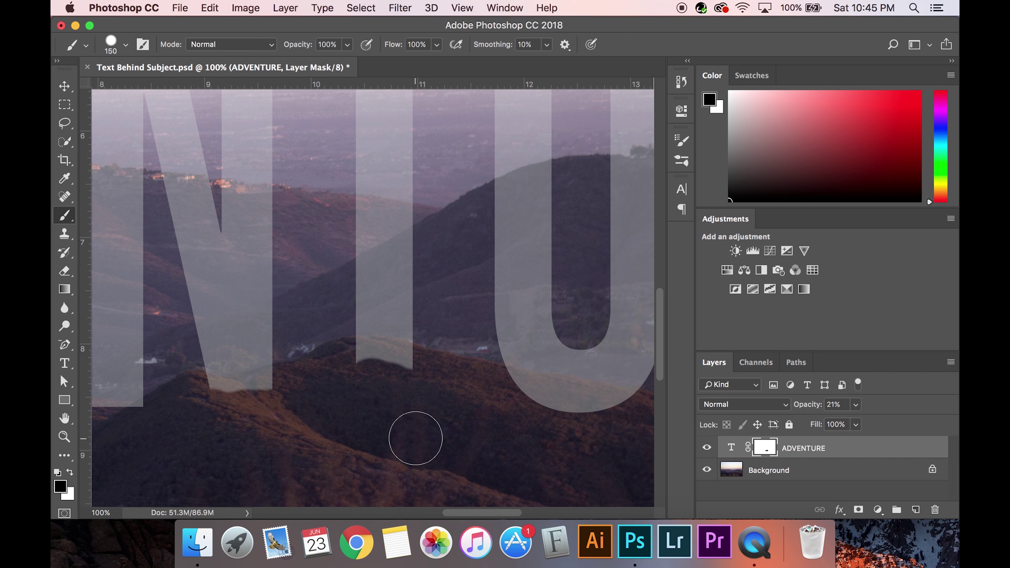
Hide the ADVENTURE text layer to show the whole photo without lettering
left_click(64, 437)
mouse_move(449, 400)
left_mouse_down()
mouse_move(389, 400)
mouse_move(419, 388)
mouse_move(383, 388)
mouse_move(436, 388)
left_mouse_up()
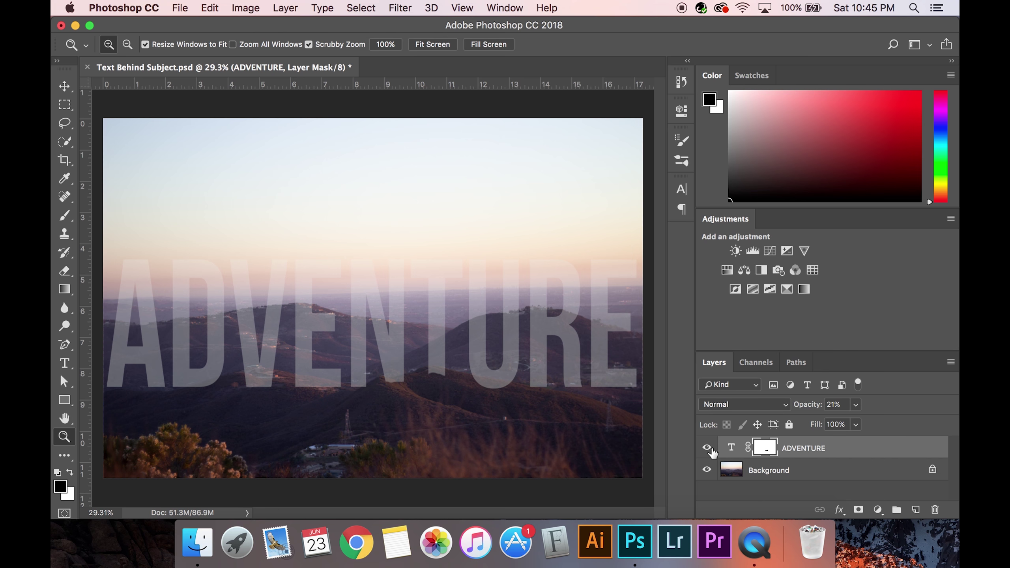
left_click(707, 448)
Duplicate the Background layer and rename the copy Foreground
left_click(800, 475)
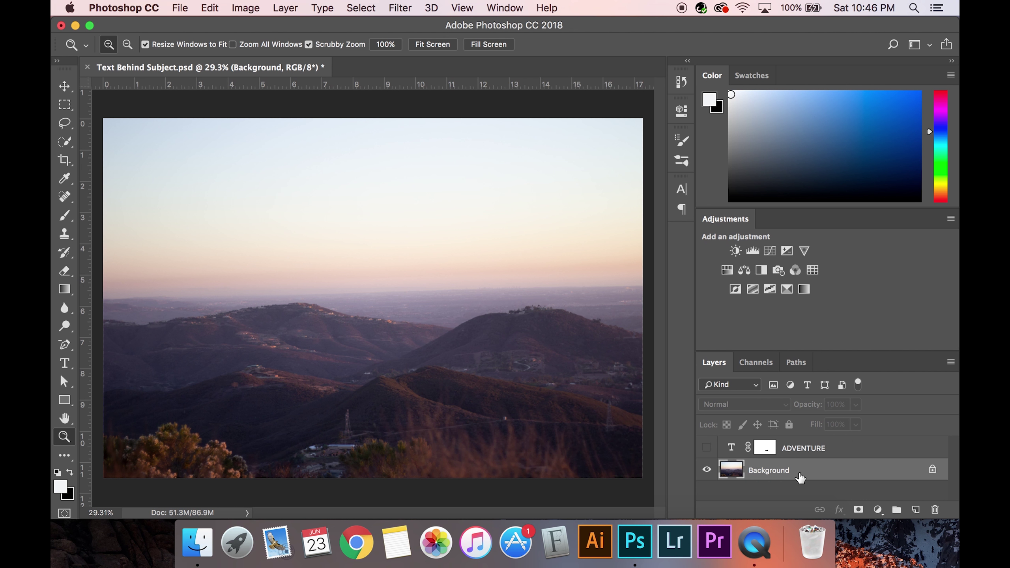
key("super+c")
key("super+v")
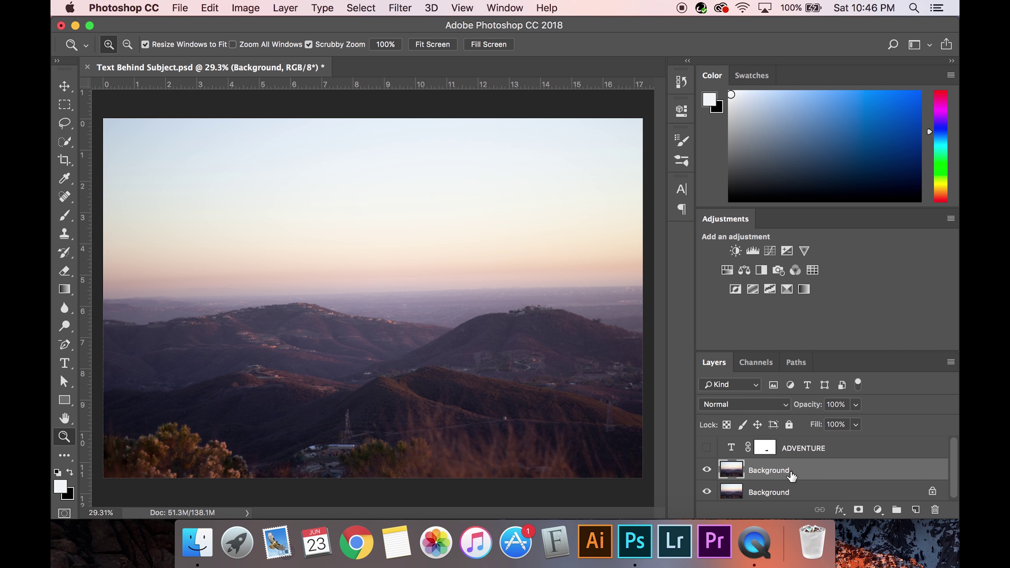
double_click(781, 470)
type("Foreground")
key("Return")
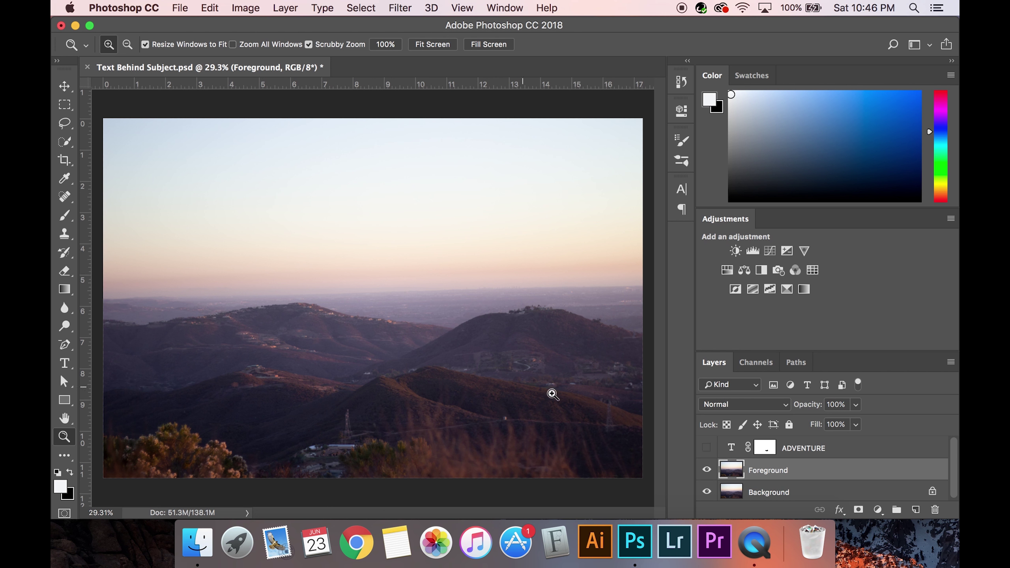
Select the hills on the Foreground layer with the Quick Selection tool and subtract the distant hills above the front ridge
left_click(64, 141)
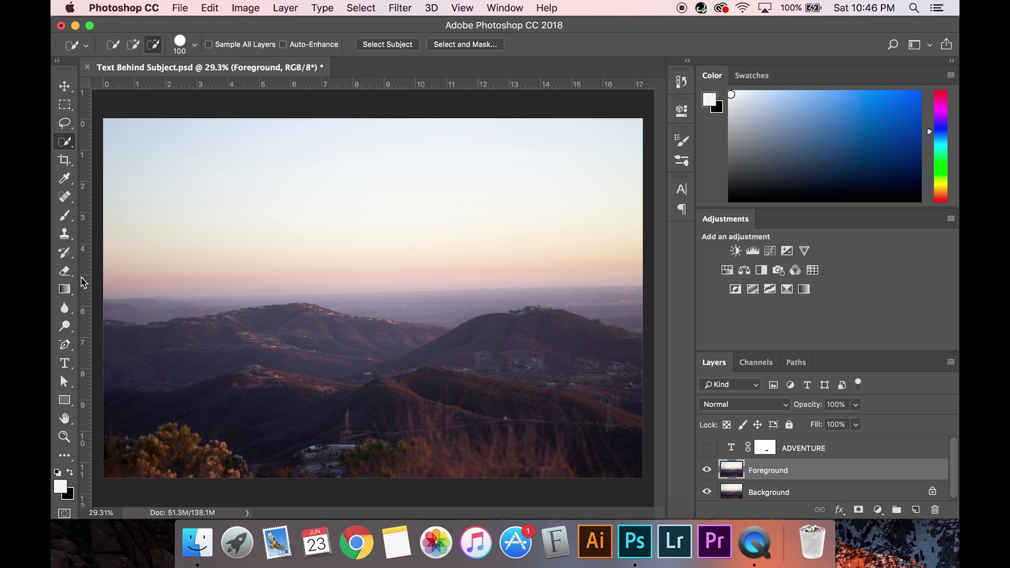
left_click(134, 43)
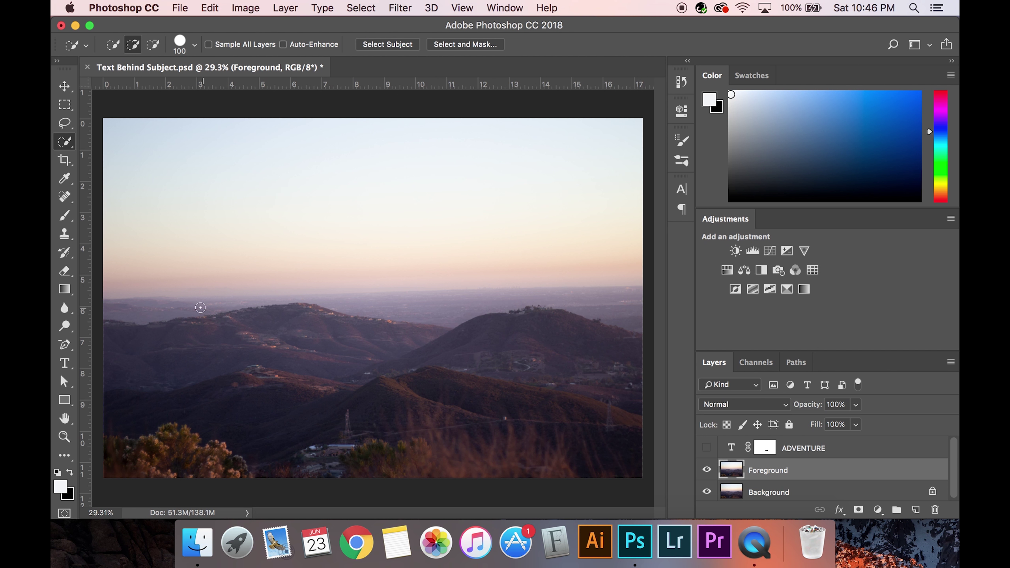
mouse_move(129, 411)
left_mouse_down()
mouse_move(144, 431)
mouse_move(241, 433)
mouse_move(296, 414)
mouse_move(419, 443)
mouse_move(451, 423)
mouse_move(516, 429)
left_mouse_up()
left_click(154, 45)
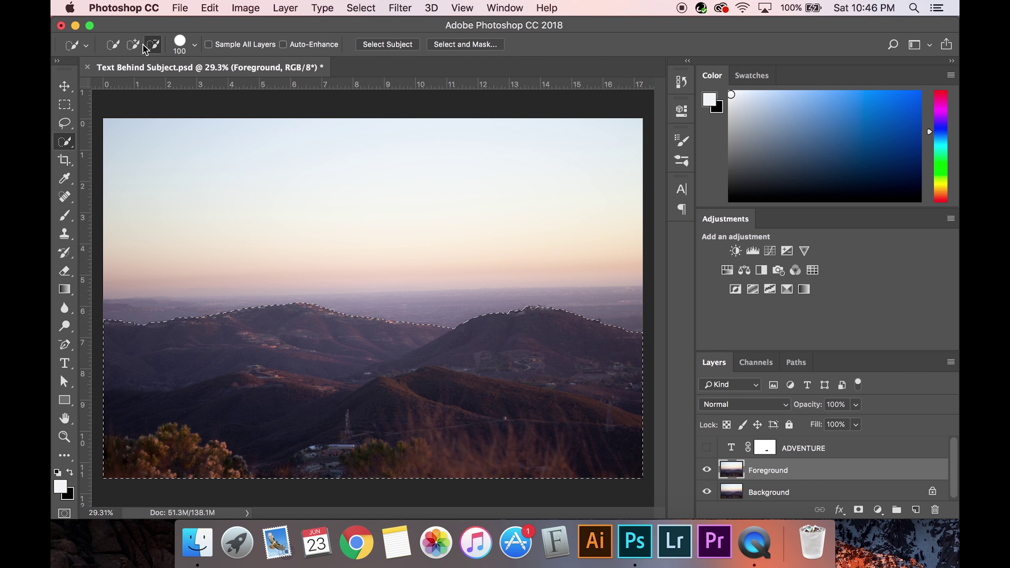
mouse_move(110, 329)
left_mouse_down()
mouse_move(358, 323)
mouse_move(348, 347)
mouse_move(516, 328)
mouse_move(651, 372)
left_mouse_up()
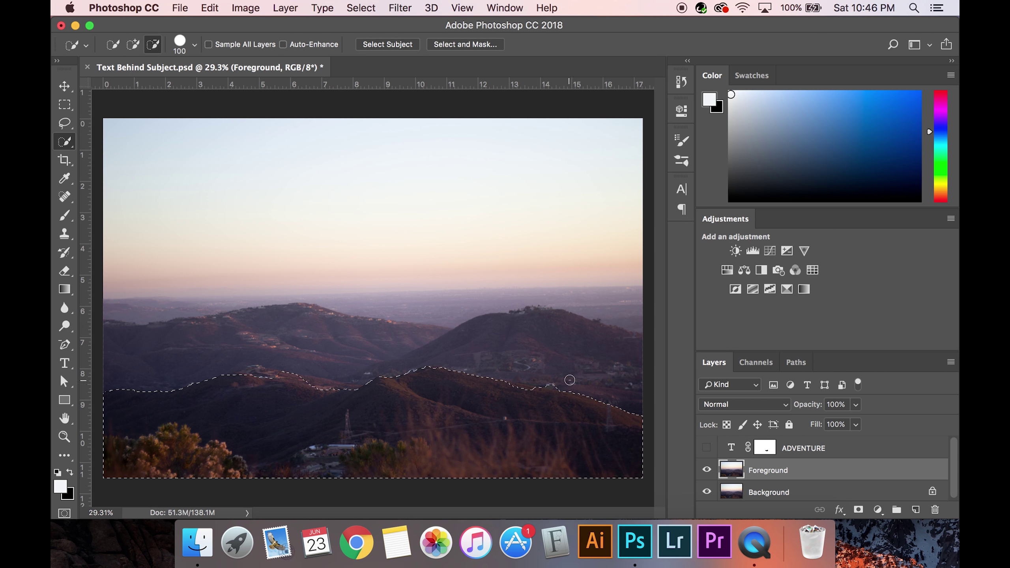
Refine the selection edge along the front ridge at 100% zoom, adding and subtracting areas across the full width
key("z")
key("super+1")
key("w")
mouse_move(147, 371)
left_mouse_down()
mouse_move(358, 369)
mouse_move(173, 353)
left_mouse_up()
left_click(548, 361, "alt")
scroll(345, 361, "right", 10)
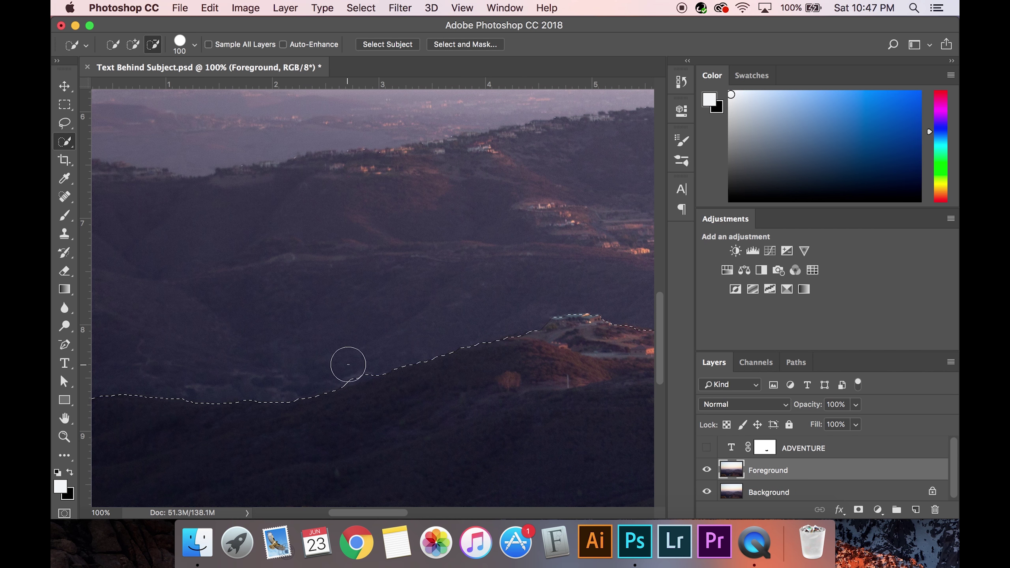
scroll(264, 293, "right", 10)
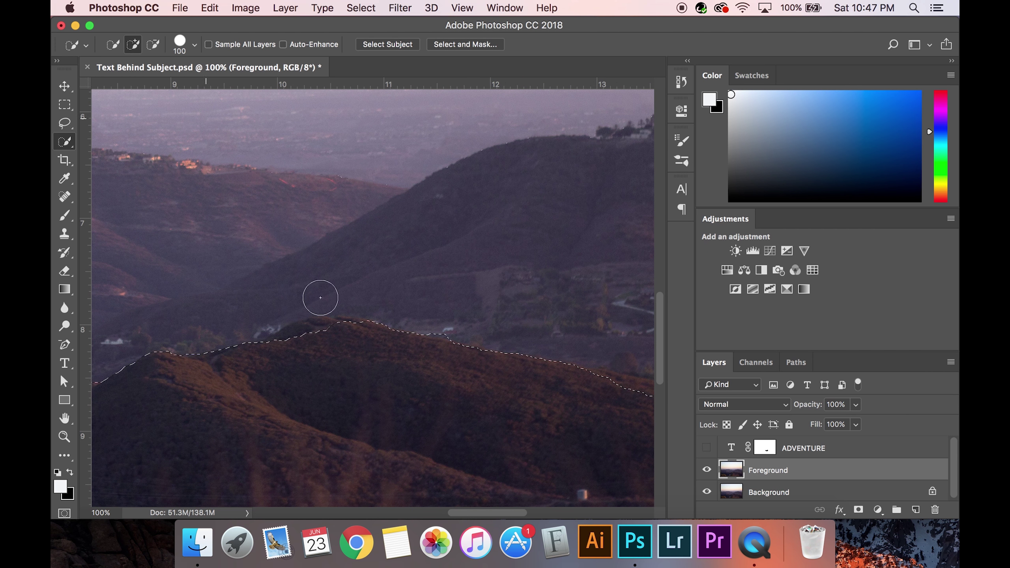
scroll(480, 491, "right", 4)
scroll(293, 329, "right", 4)
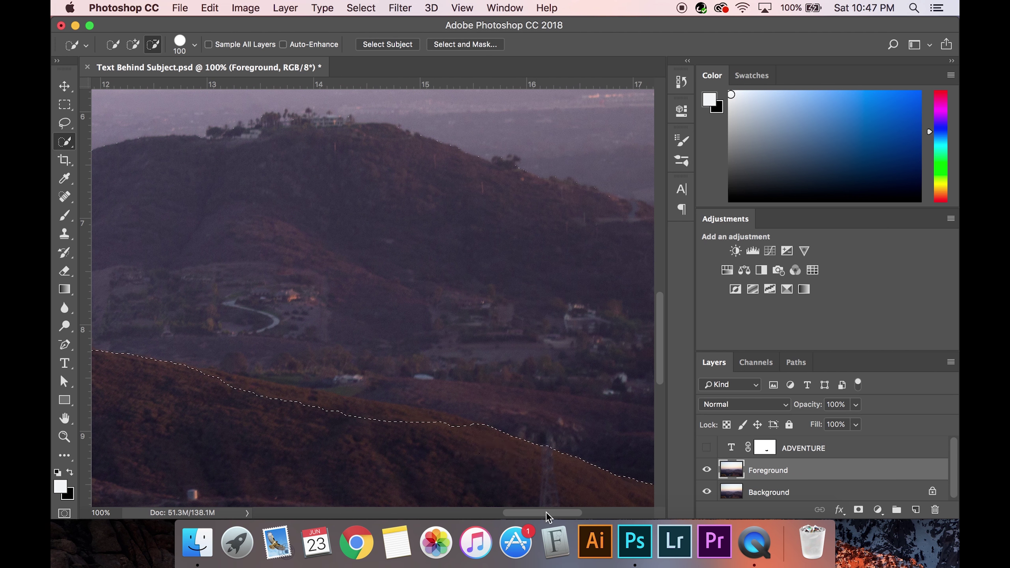
scroll(435, 442, "right", 6)
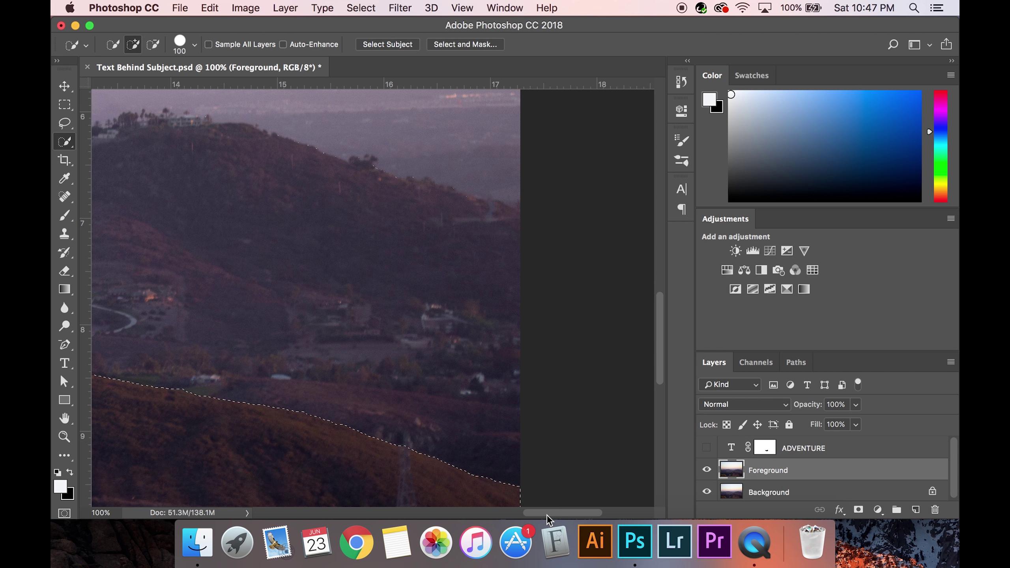
Mask the Foreground layer to the ridge selection and check the cutout by briefly hiding the Background layer
left_click(64, 436)
left_click_drag(292, 381, 188, 374)
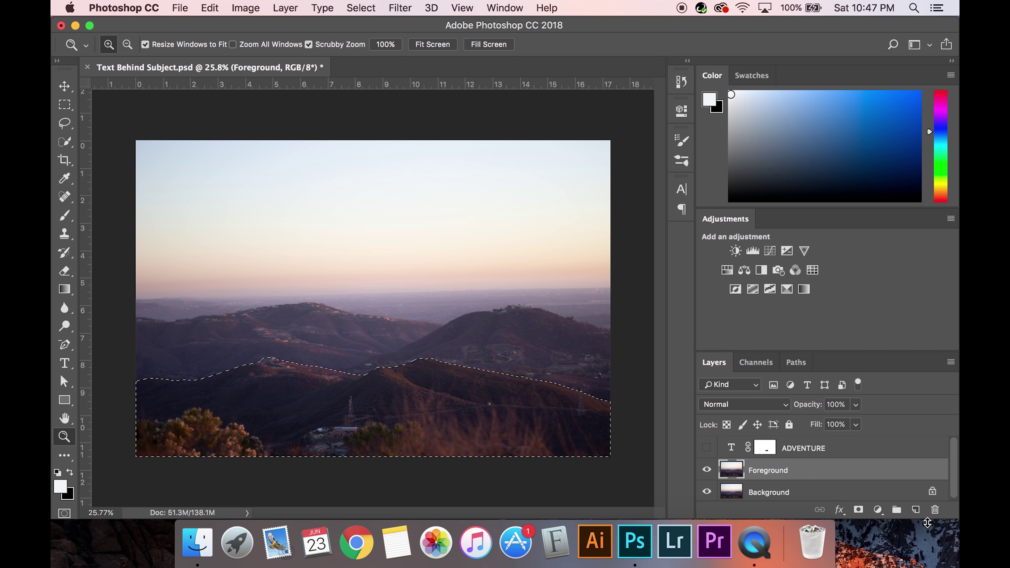
left_click(858, 511)
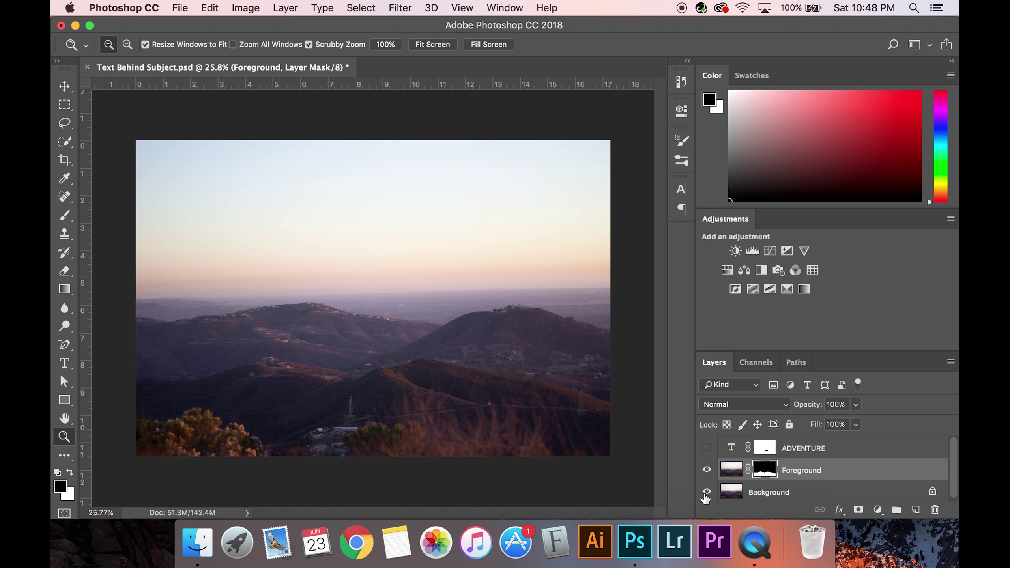
left_click(706, 492)
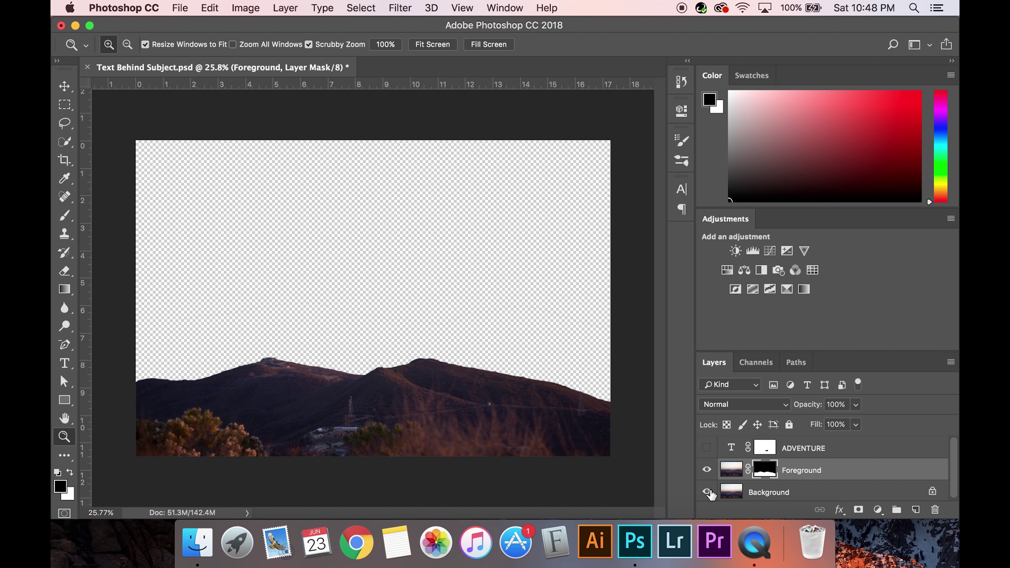
left_click(706, 492)
Move the ADVENTURE text layer between the Foreground and Background layers and make it visible
left_click(793, 453)
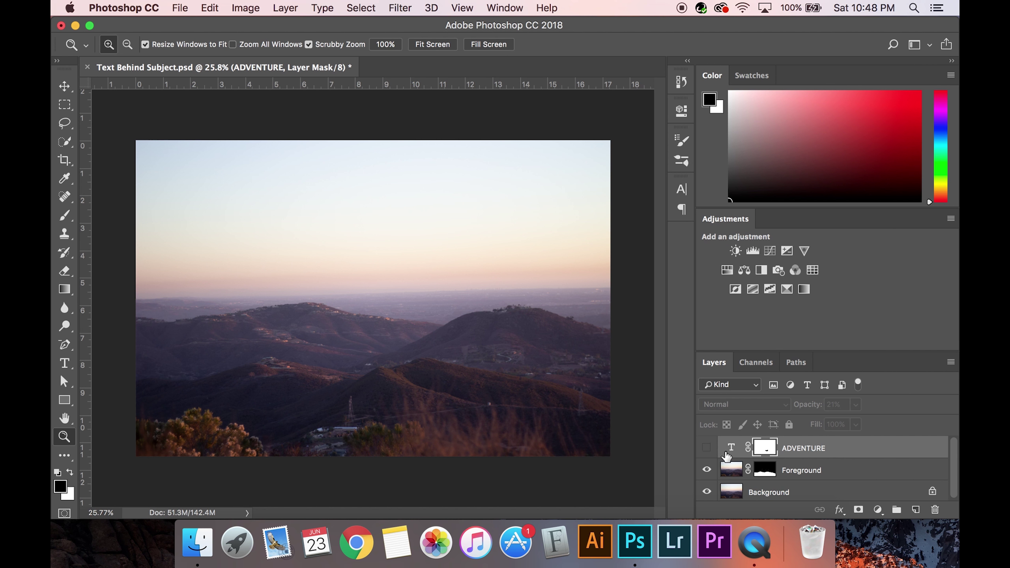
left_click_drag(817, 448, 807, 481)
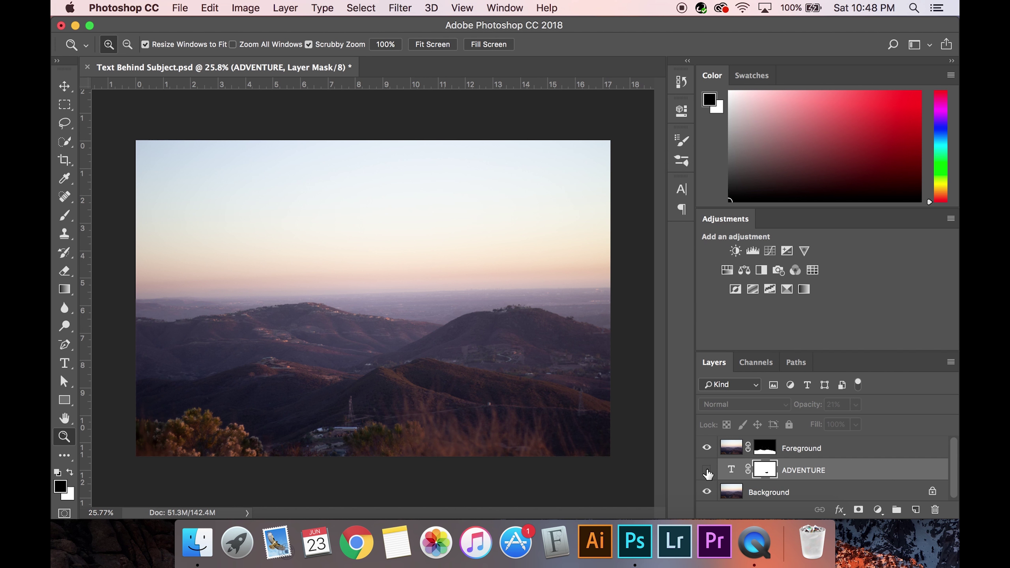
left_click(706, 470)
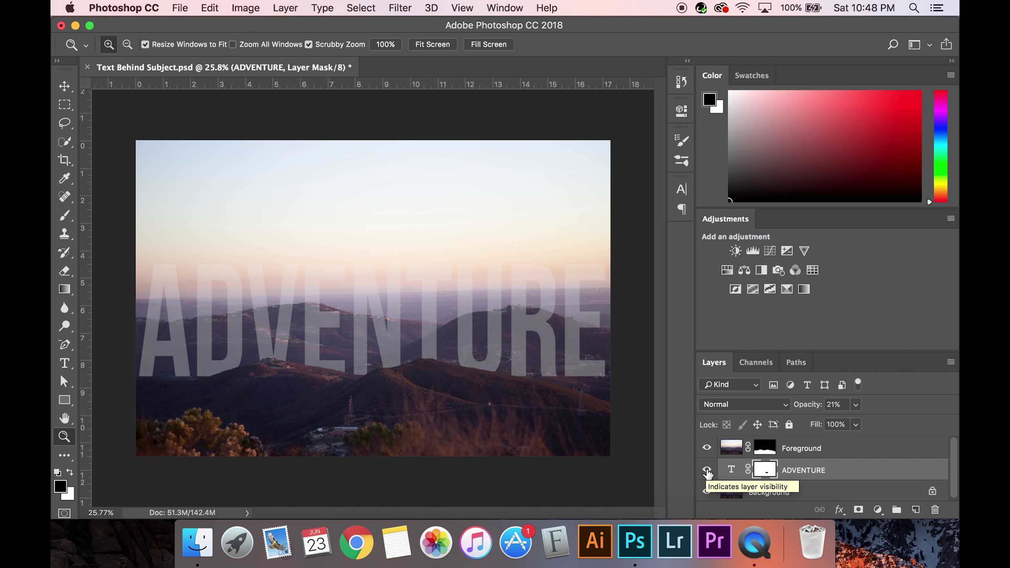